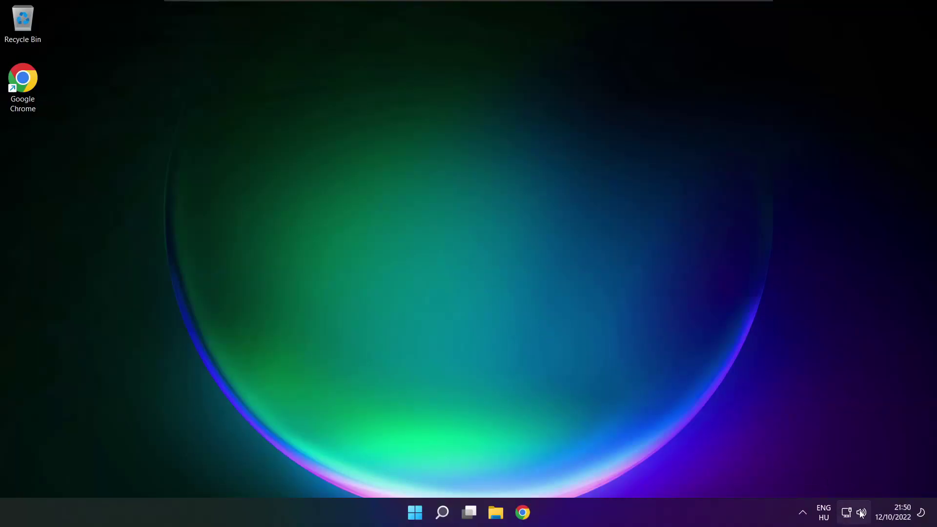
- Pick Speakers (High Definition Audio Device) instead of CABLE Input in Quick Settings' output list
{"action": "left_click", "coordinate": [862, 514]}
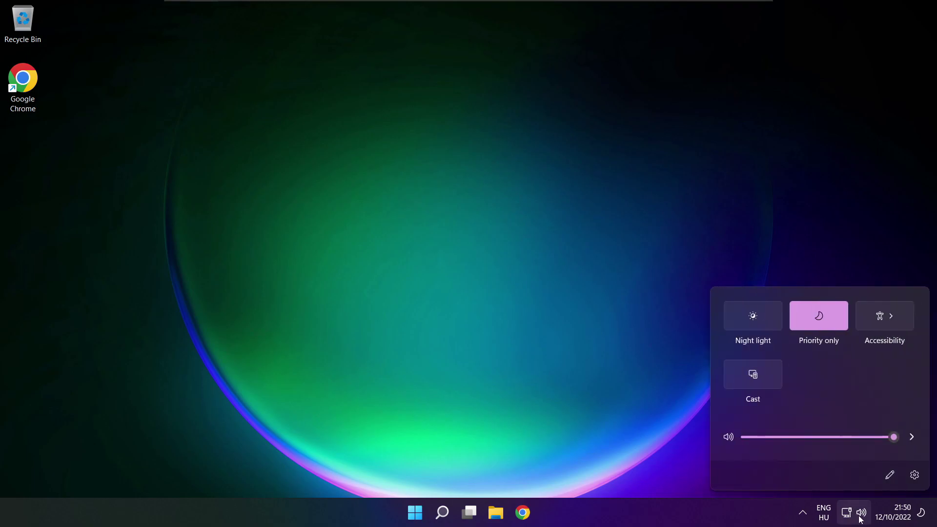
{"action": "left_click", "coordinate": [913, 438]}
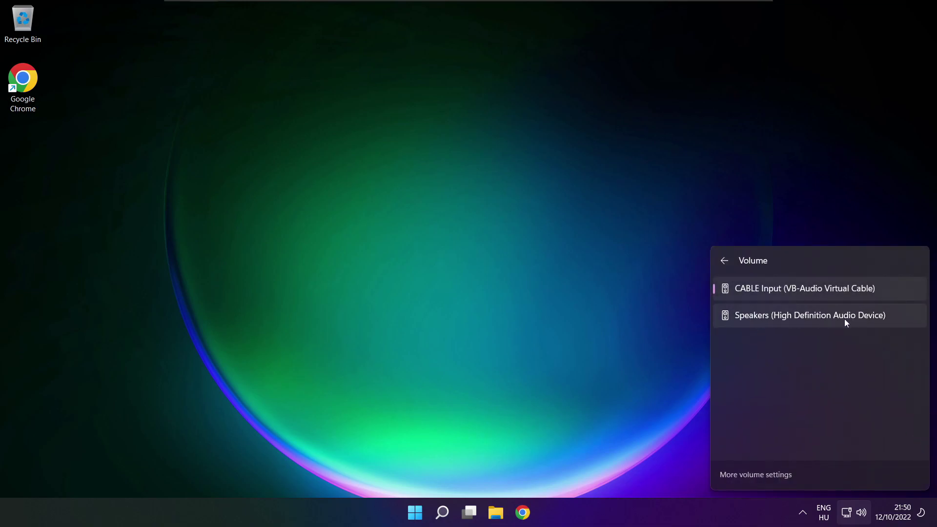
{"action": "left_click", "coordinate": [895, 321]}
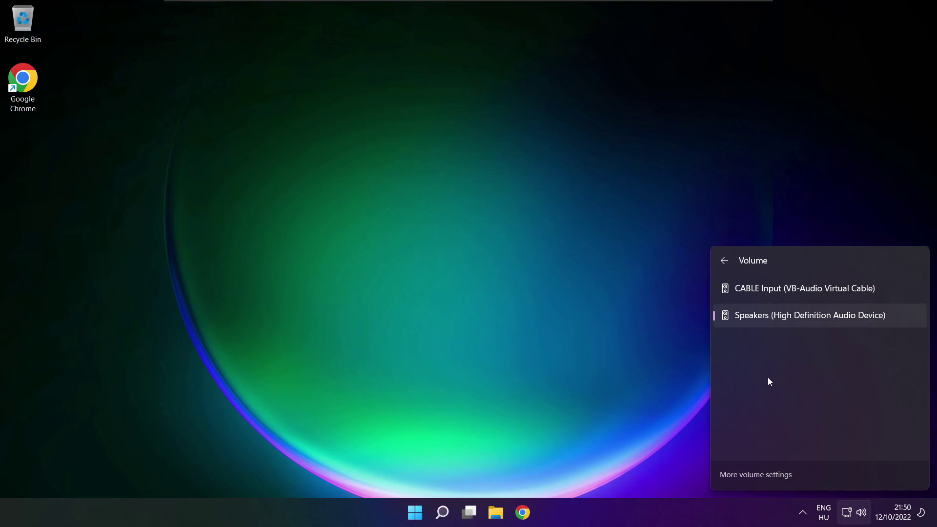
{"action": "left_click", "coordinate": [495, 287]}
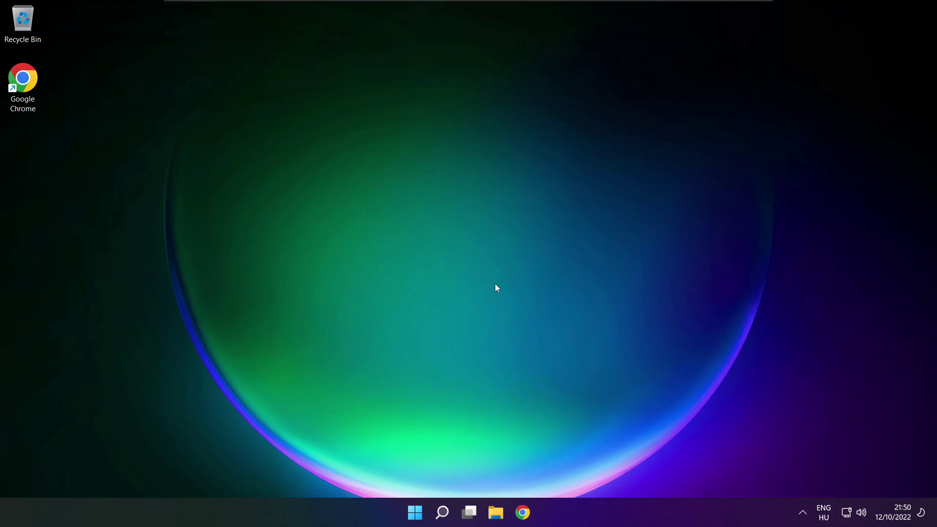
- Glance at the Start power menu, then reopen the Quick Settings audio output list
{"action": "left_click", "coordinate": [414, 513]}
{"action": "left_click", "coordinate": [619, 470]}
{"action": "left_click", "coordinate": [863, 515]}
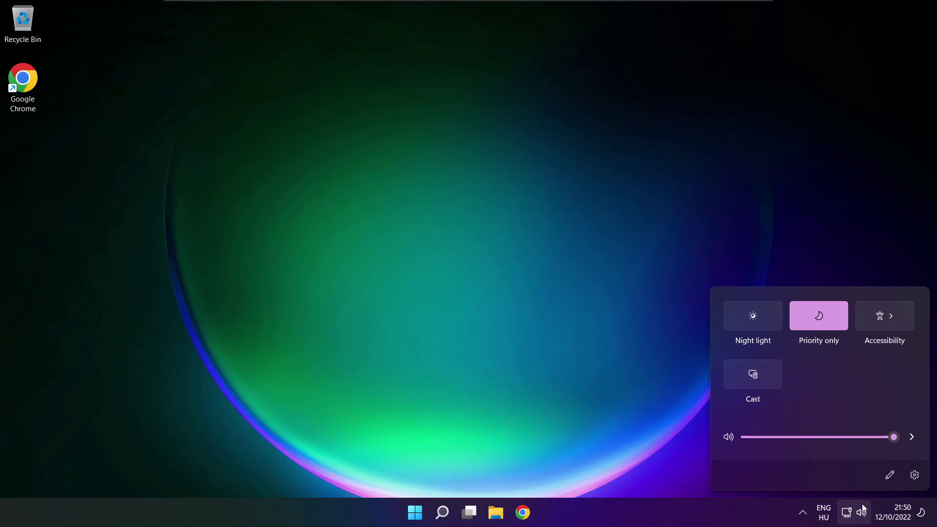
{"action": "left_click", "coordinate": [912, 438]}
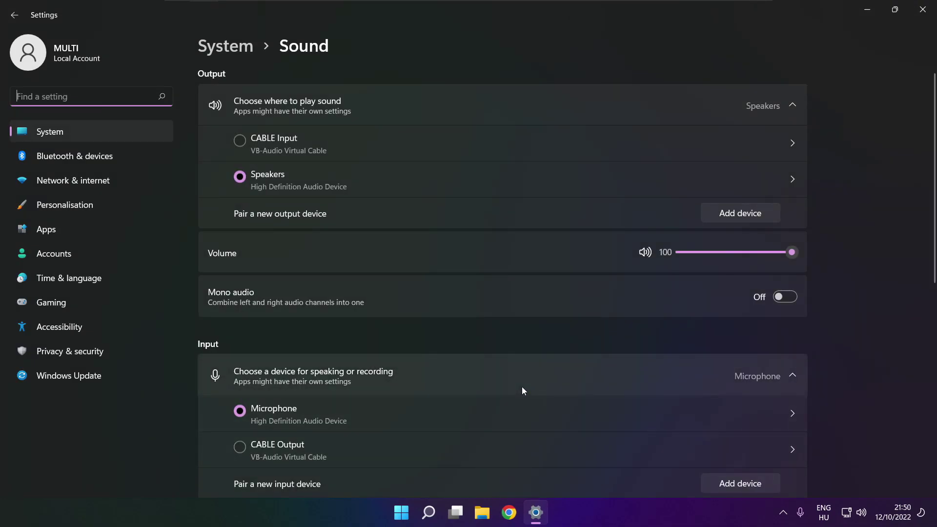
- Confirm the Speakers volume is back at 100 and open More sound settings
{"action": "left_click", "coordinate": [266, 177]}
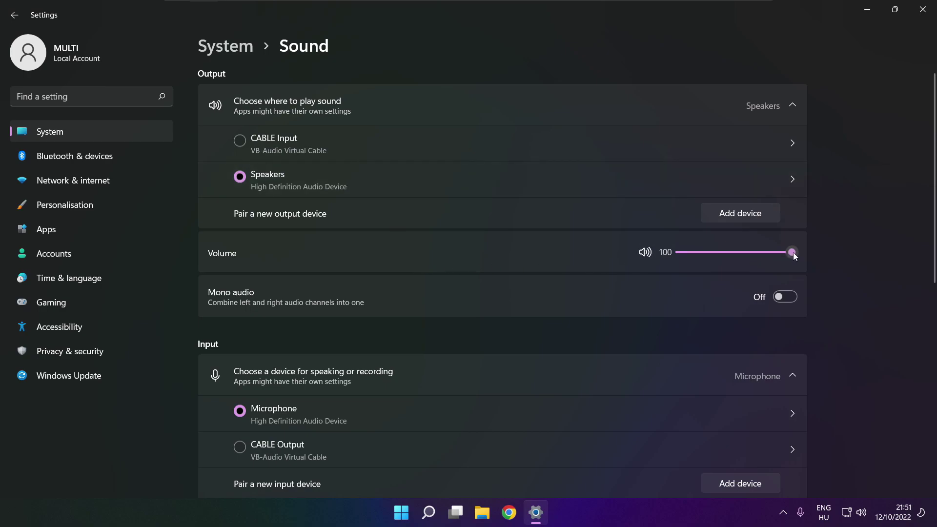
{"action": "mouse_move", "coordinate": [792, 253]}
{"action": "left_mouse_down"}
{"action": "mouse_move", "coordinate": [722, 251]}
{"action": "mouse_move", "coordinate": [801, 252]}
{"action": "left_mouse_up"}
{"action": "left_click_drag", "start_coordinate": [935, 250], "coordinate": [933, 316]}
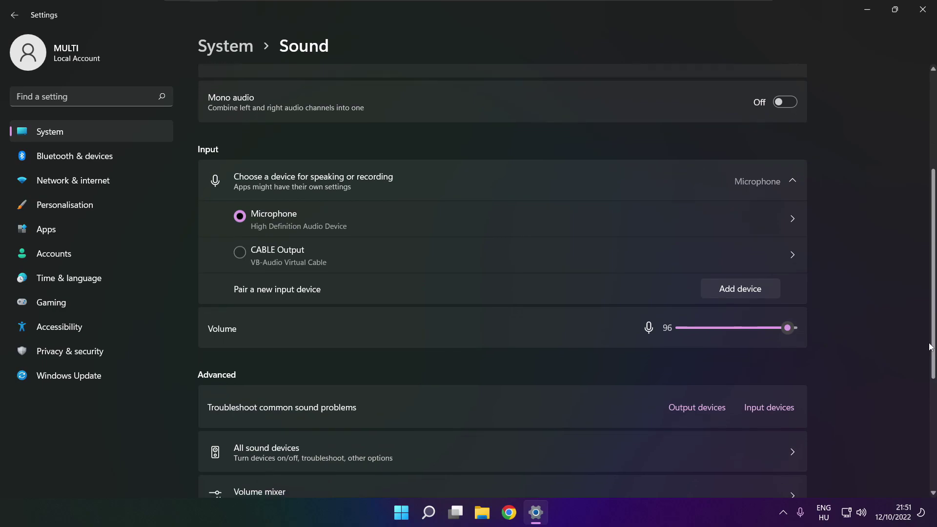
{"action": "left_click_drag", "start_coordinate": [933, 316], "coordinate": [929, 409]}
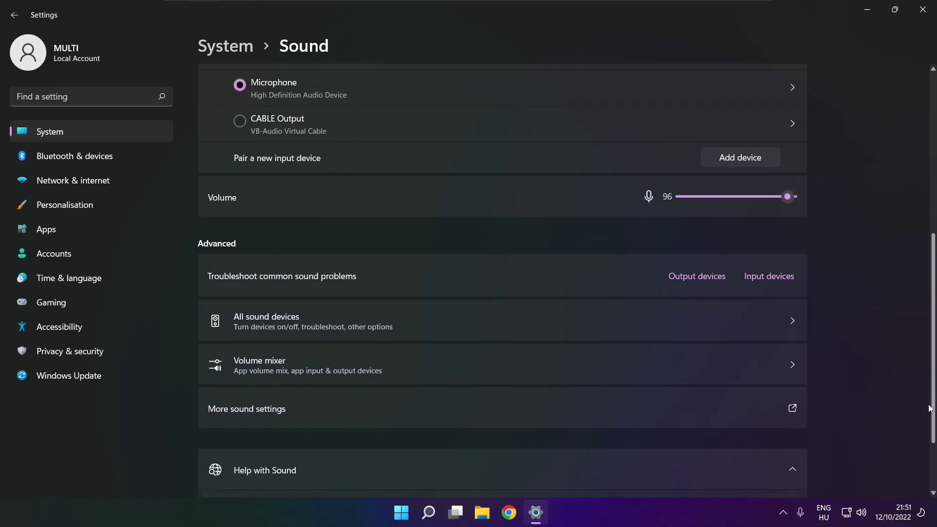
{"action": "left_click", "coordinate": [386, 415]}
- Disable CABLE Input in the playback list, leaving Speakers as the Default Device
{"action": "left_click", "coordinate": [403, 221]}
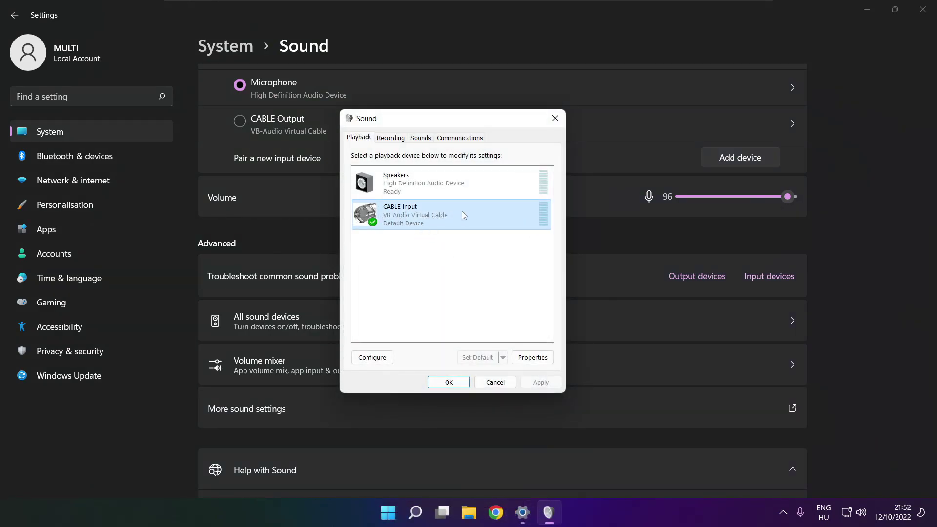
{"action": "right_click", "coordinate": [495, 217]}
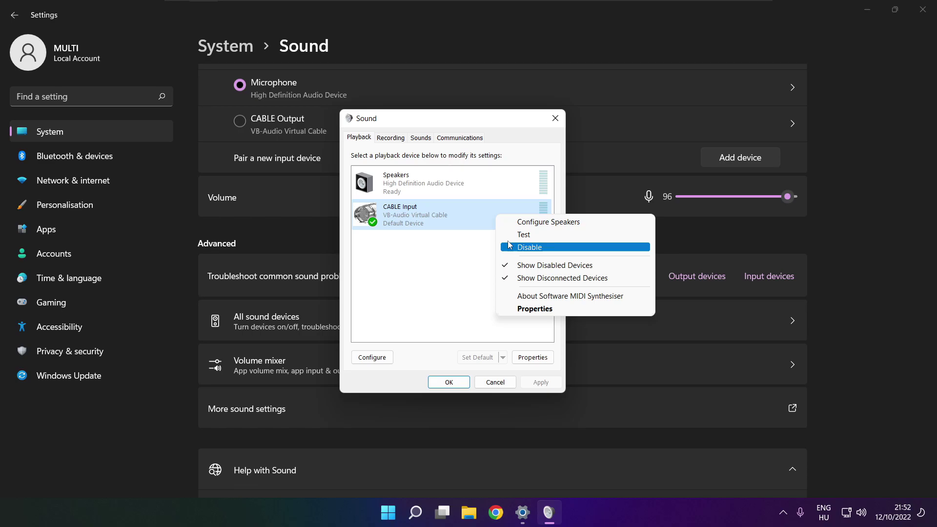
{"action": "left_click", "coordinate": [543, 247]}
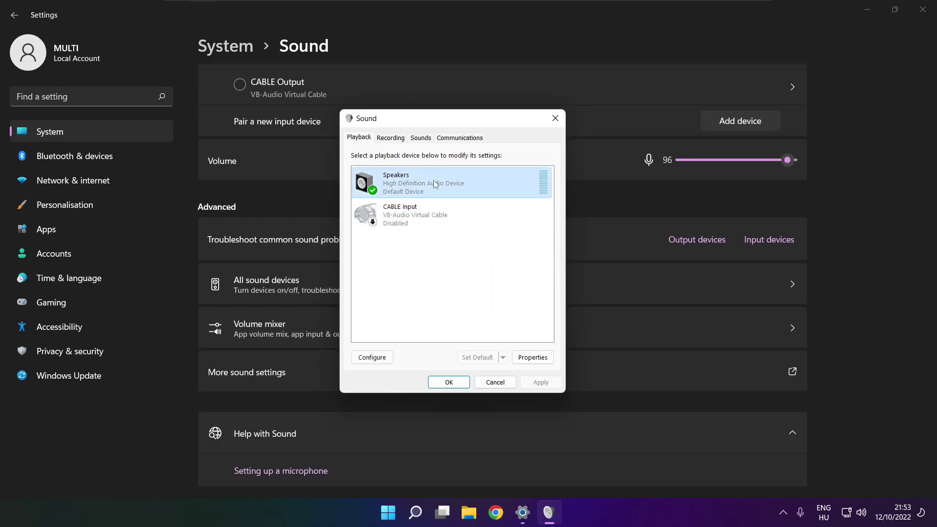
{"action": "right_click", "coordinate": [455, 190]}
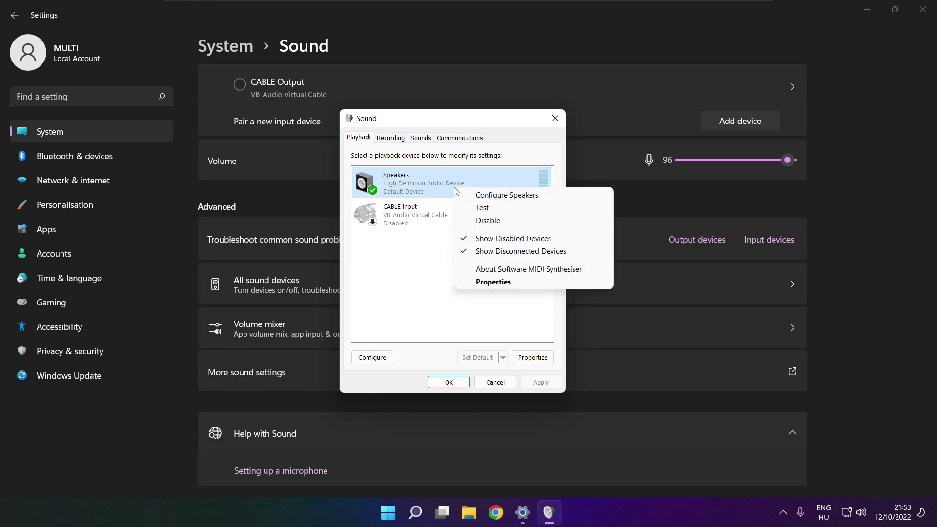
- Set the speakers to 7.1 Surround with all optional and full-range speakers
{"action": "left_click", "coordinate": [516, 196]}
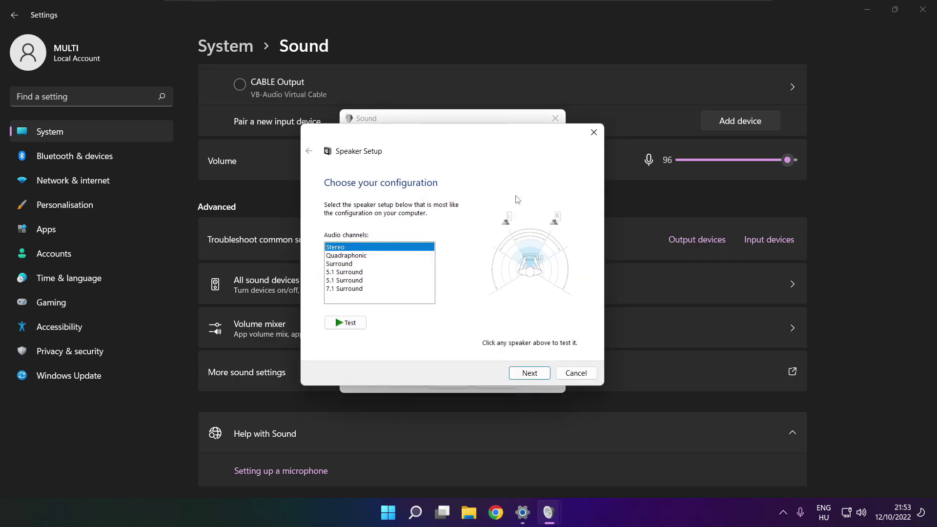
{"action": "left_click", "coordinate": [348, 289]}
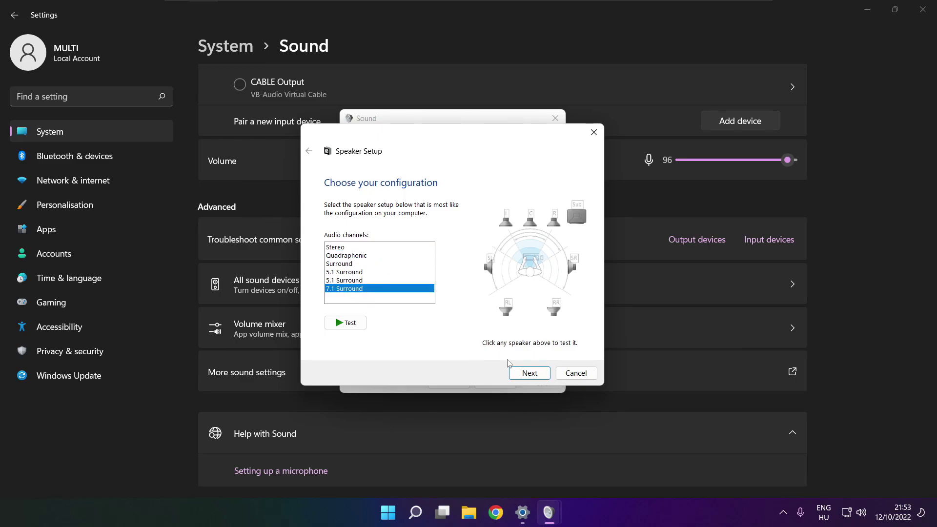
{"action": "left_click", "coordinate": [530, 373]}
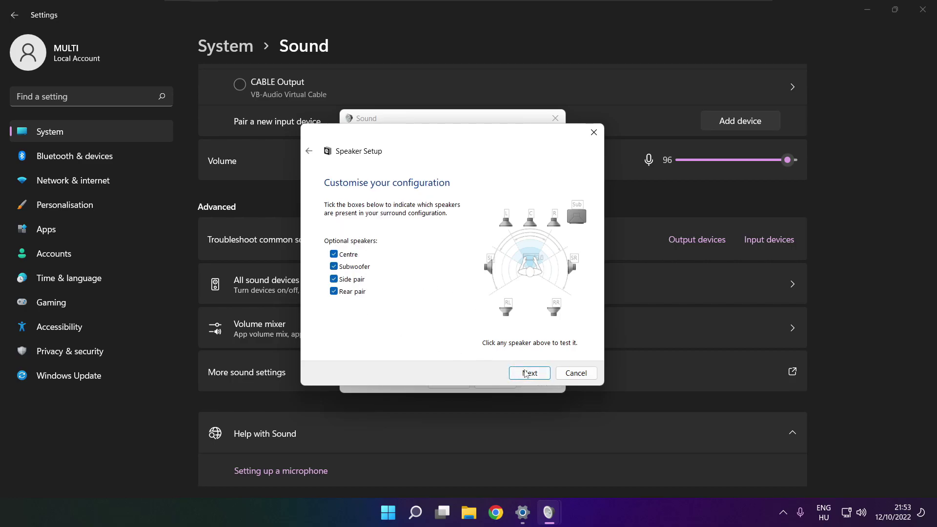
{"action": "left_click", "coordinate": [524, 375]}
{"action": "left_click", "coordinate": [526, 376]}
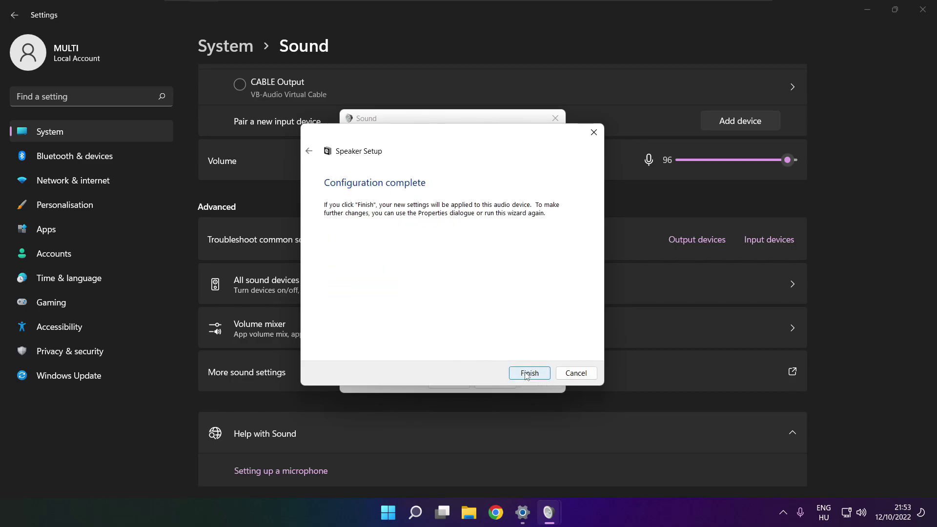
{"action": "left_click", "coordinate": [525, 374]}
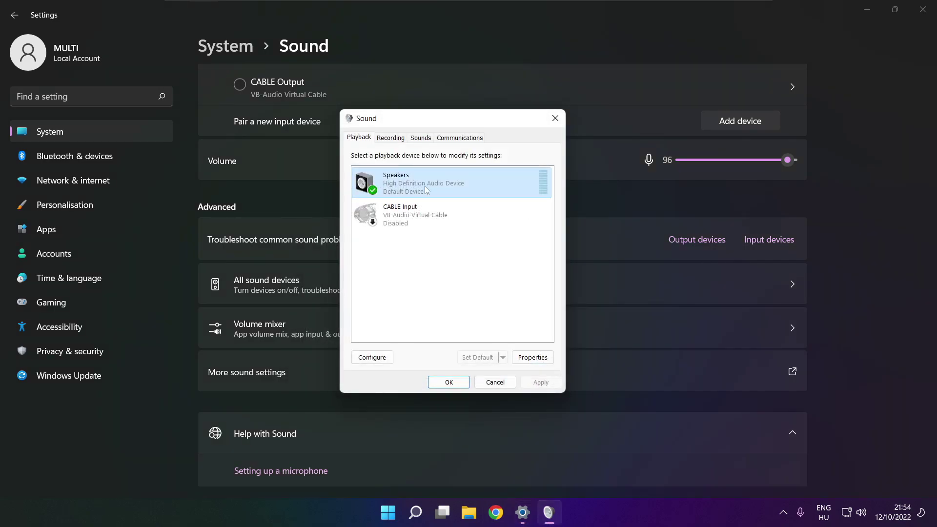
- Enable 'Disable all enhancements' in Speakers Properties and apply it
{"action": "left_click", "coordinate": [536, 358]}
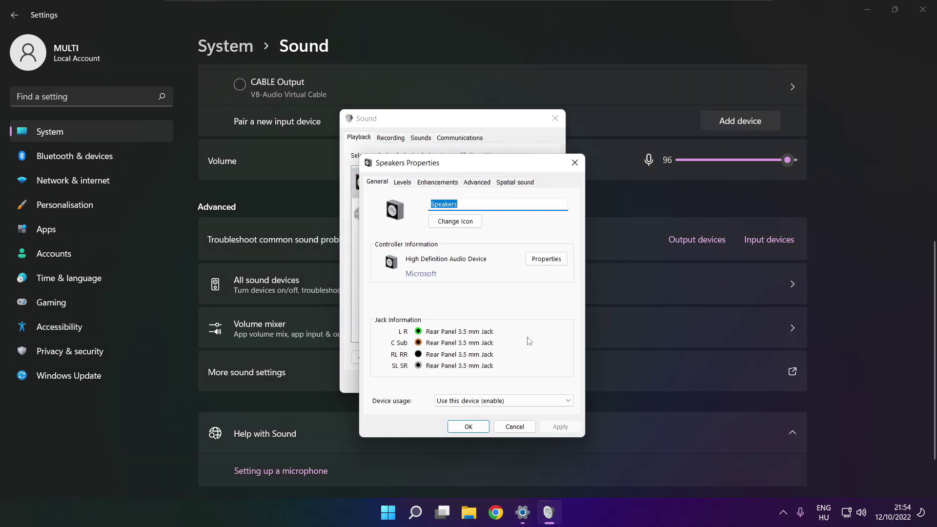
{"action": "left_click_drag", "start_coordinate": [441, 174], "coordinate": [423, 145]}
{"action": "left_click", "coordinate": [384, 152]}
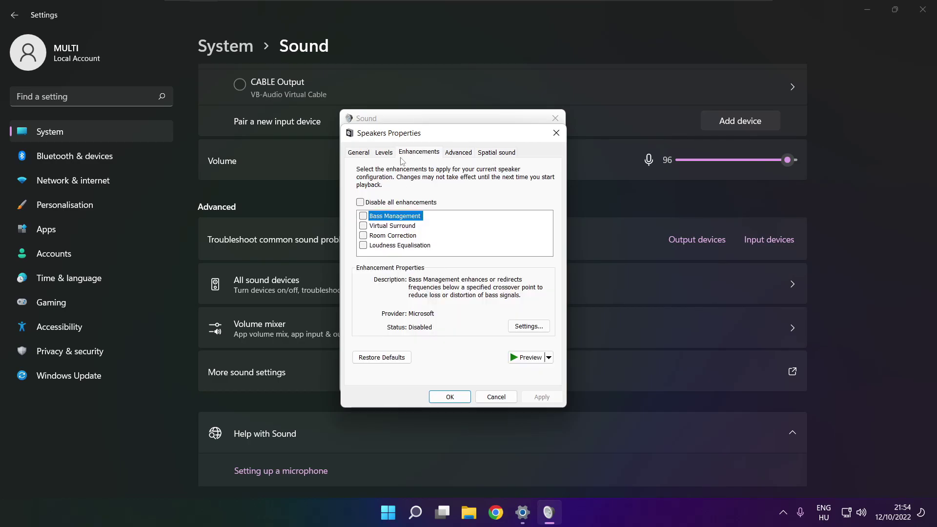
{"action": "left_click", "coordinate": [360, 203]}
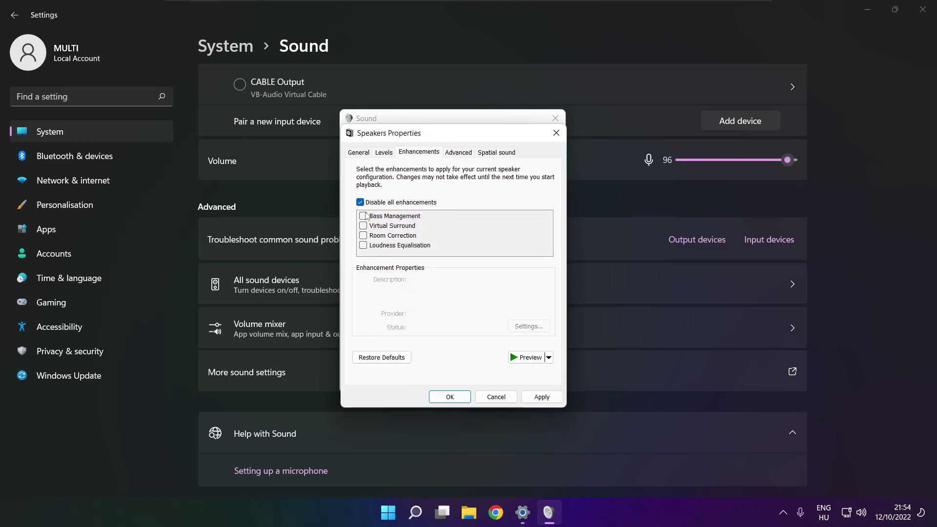
{"action": "left_click", "coordinate": [542, 397]}
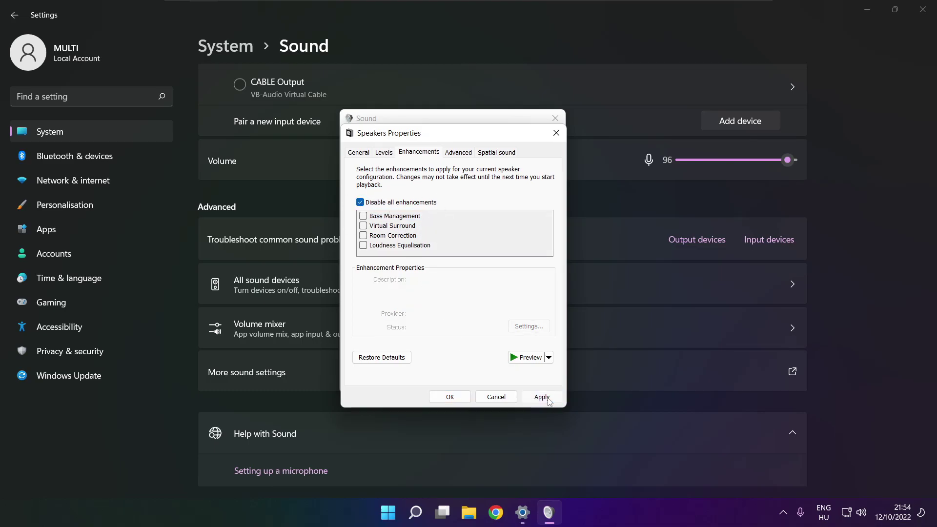
- Keep 16 bit, 48000 Hz (DVD Quality) as default format and OK both dialogs
{"action": "left_click", "coordinate": [456, 156]}
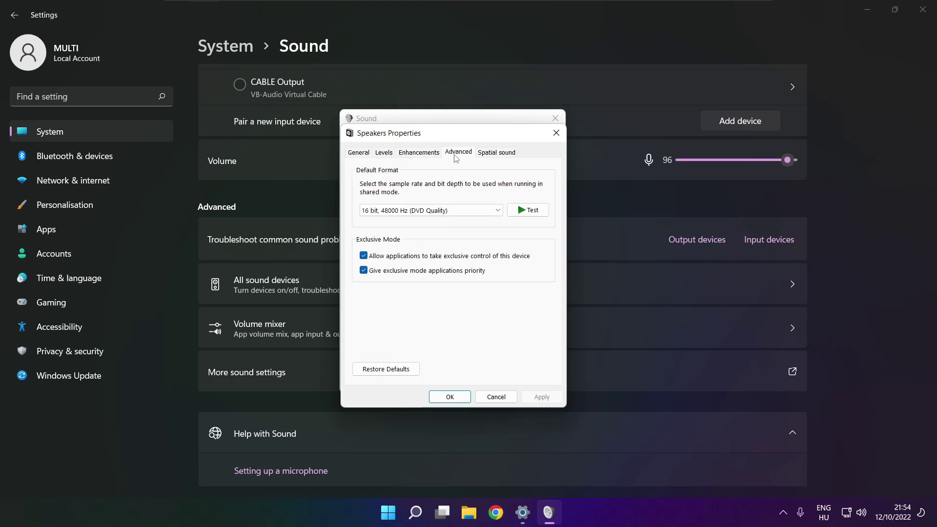
{"action": "left_click", "coordinate": [497, 212]}
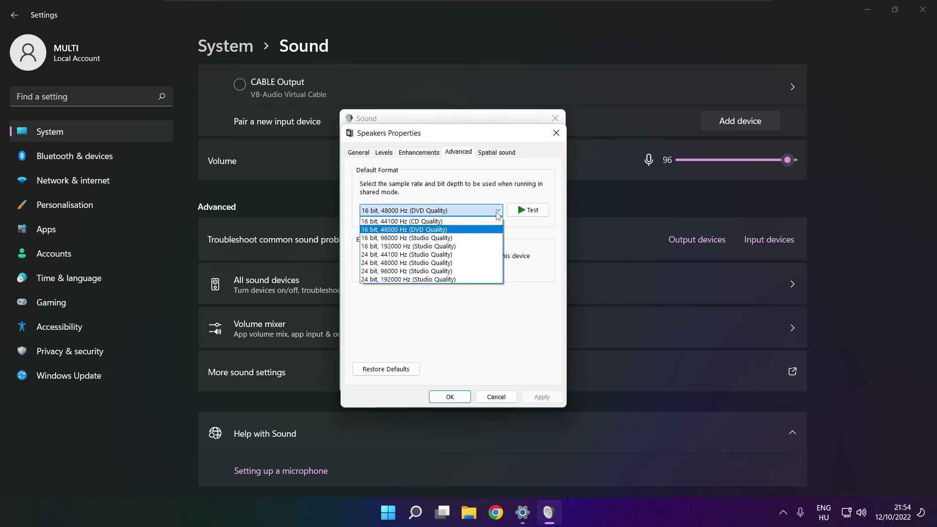
{"action": "left_click", "coordinate": [482, 233]}
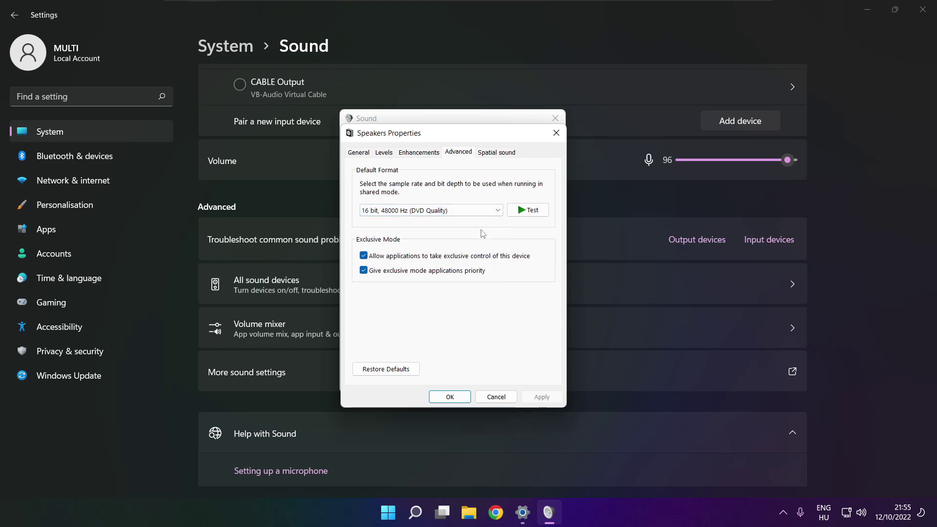
{"action": "left_click", "coordinate": [451, 397]}
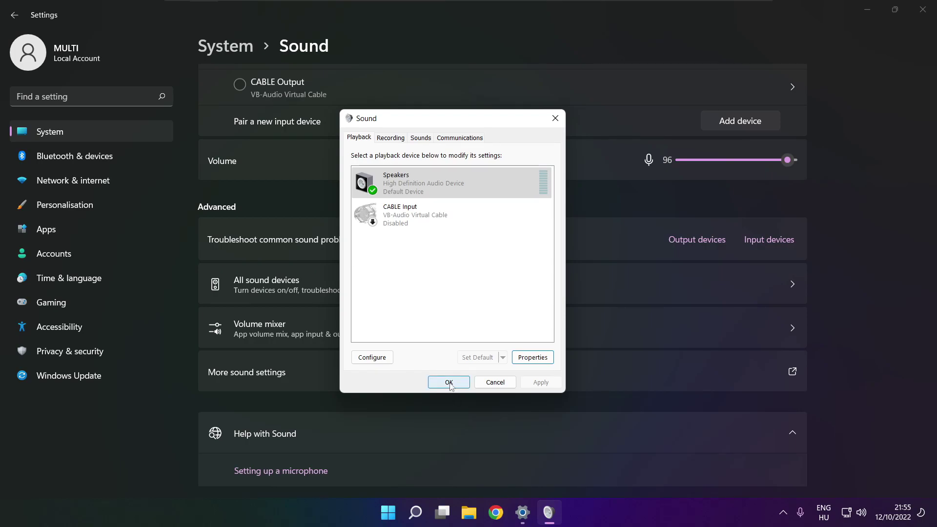
{"action": "left_click", "coordinate": [449, 382]}
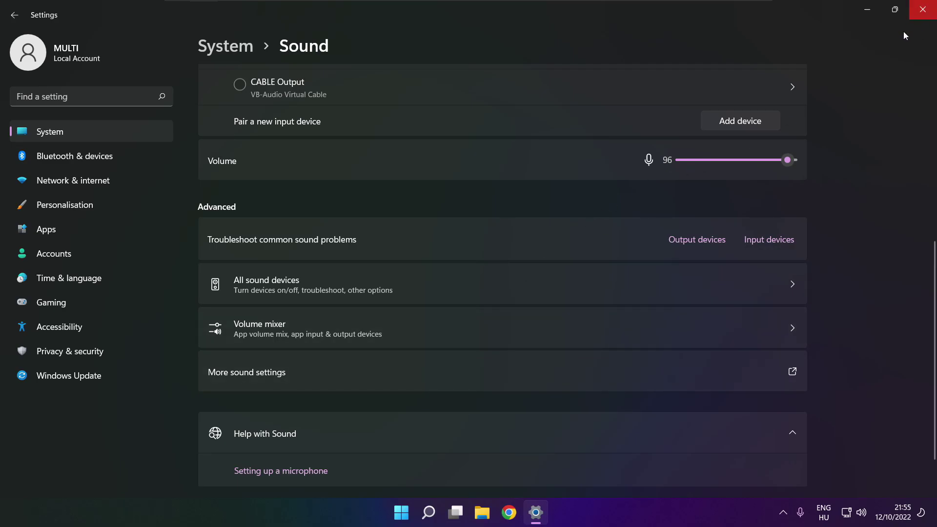
- Close the Settings window and bring up the Start menu's power options
{"action": "left_click", "coordinate": [921, 11]}
{"action": "left_click", "coordinate": [414, 512]}
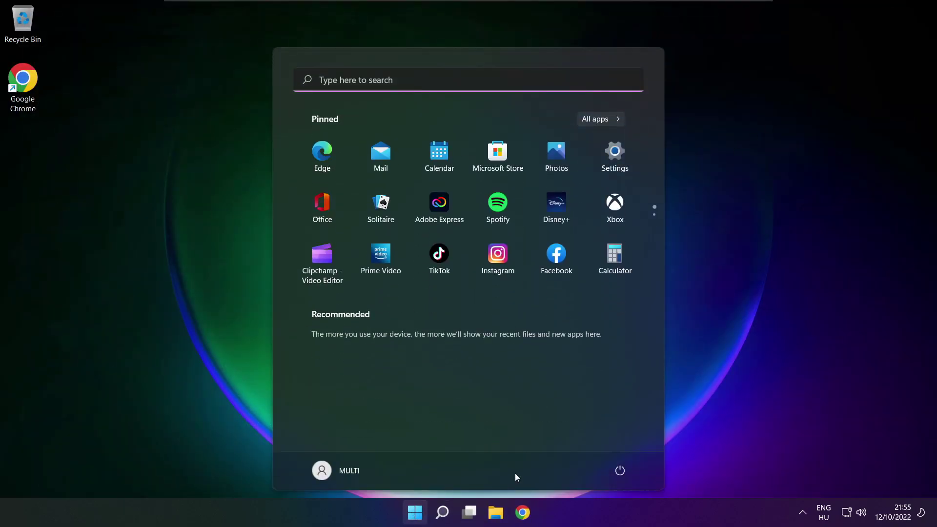
{"action": "left_click", "coordinate": [619, 470]}
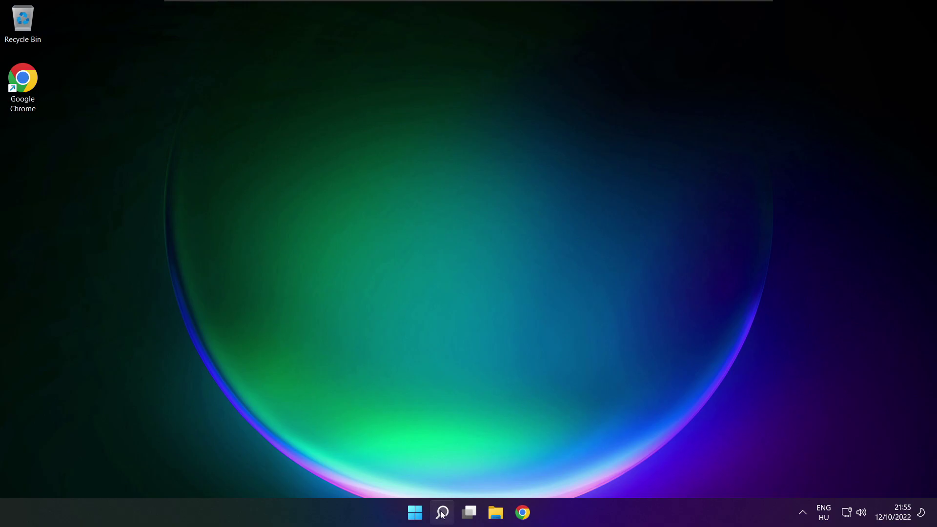
- Search Windows for 'device manager' and launch Device Manager from the results
{"action": "left_click", "coordinate": [441, 513]}
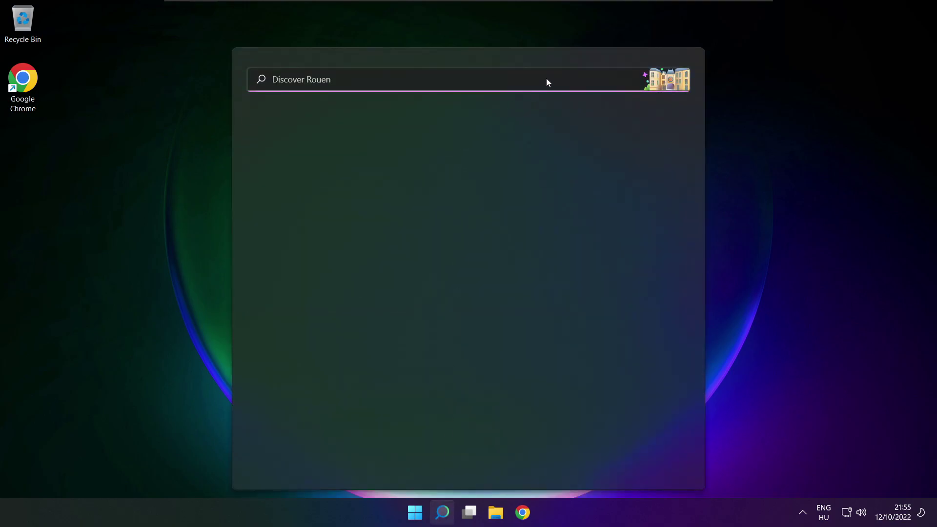
{"action": "type", "text": "devi"}
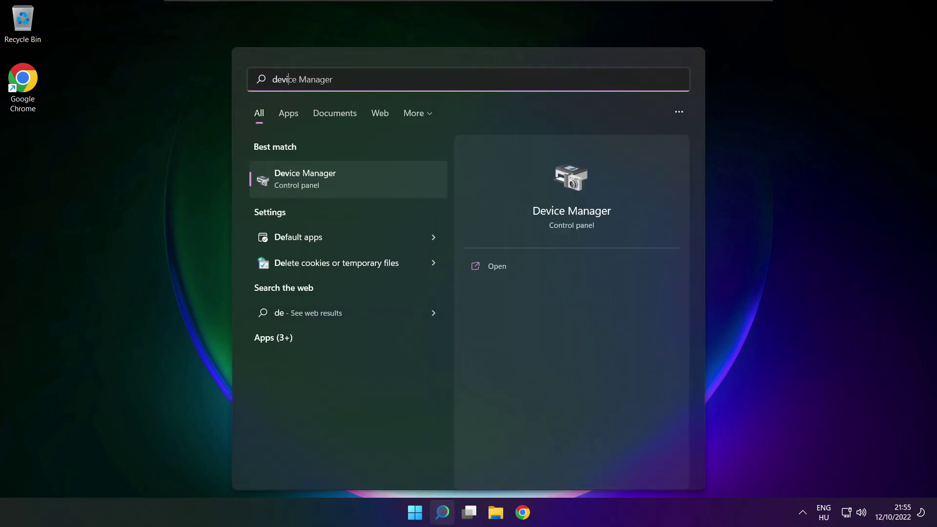
{"action": "type", "text": "ce manager"}
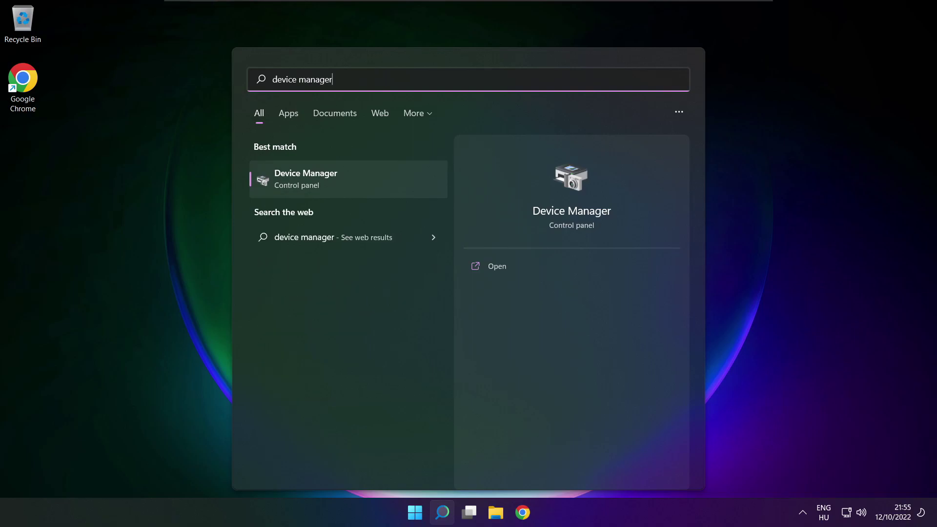
{"action": "left_click", "coordinate": [361, 178]}
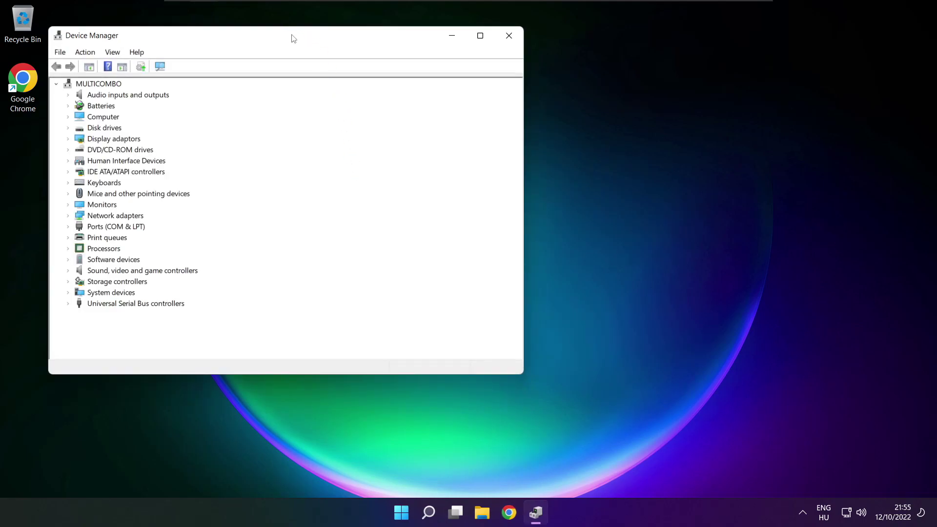
- Expand Sound, video and game controllers and choose Update driver on High Definition Audio Device
{"action": "left_click_drag", "start_coordinate": [291, 39], "coordinate": [490, 87]}
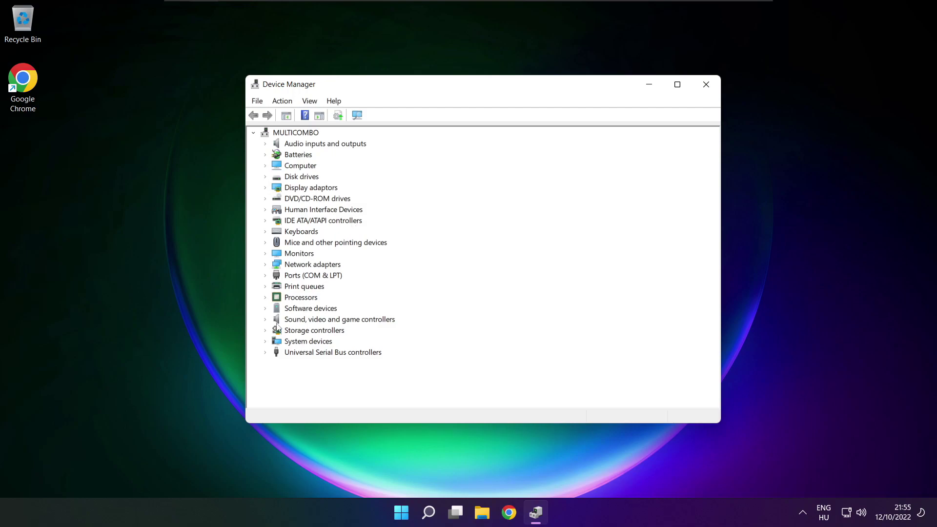
{"action": "left_click", "coordinate": [273, 321]}
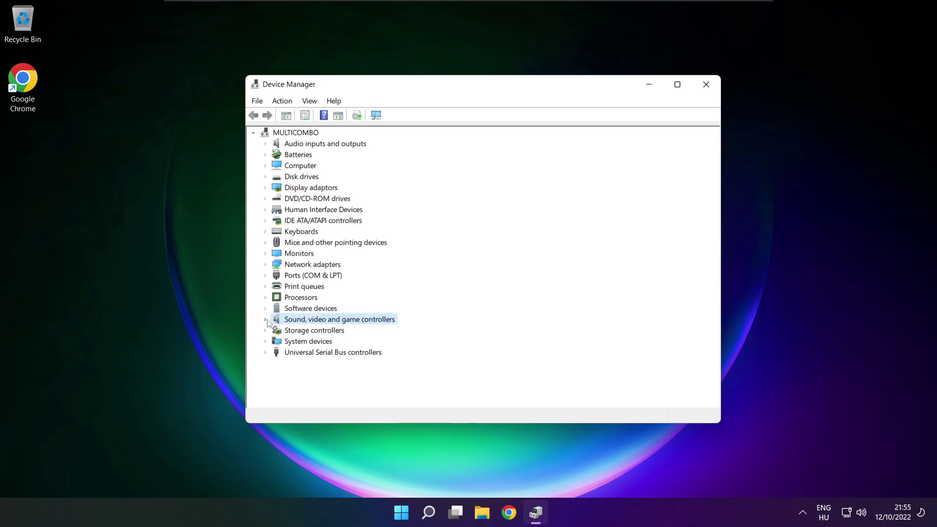
{"action": "left_click", "coordinate": [268, 321]}
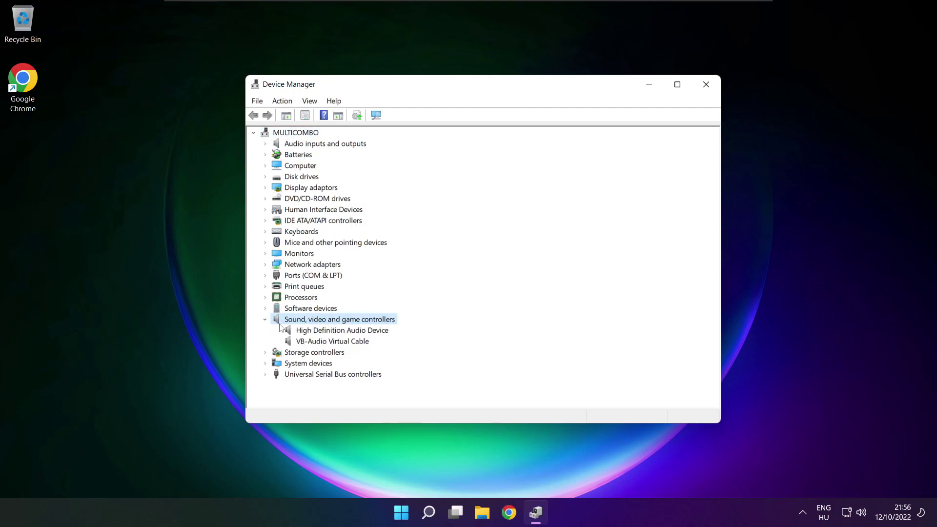
{"action": "left_click", "coordinate": [287, 330]}
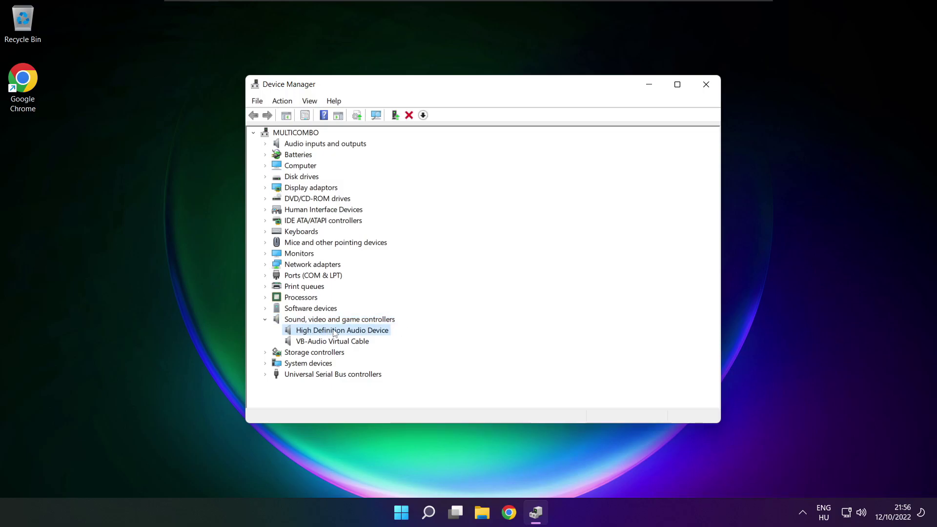
{"action": "right_click", "coordinate": [334, 332]}
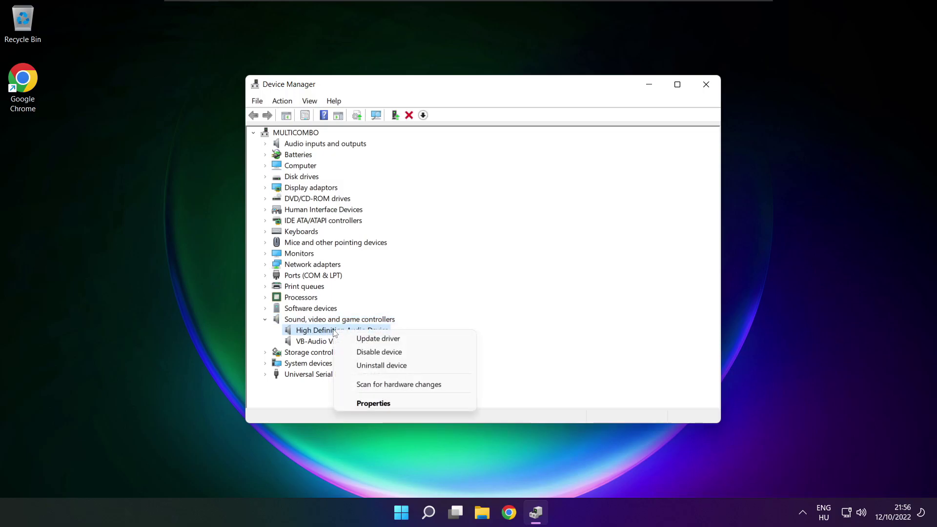
{"action": "left_click", "coordinate": [422, 339]}
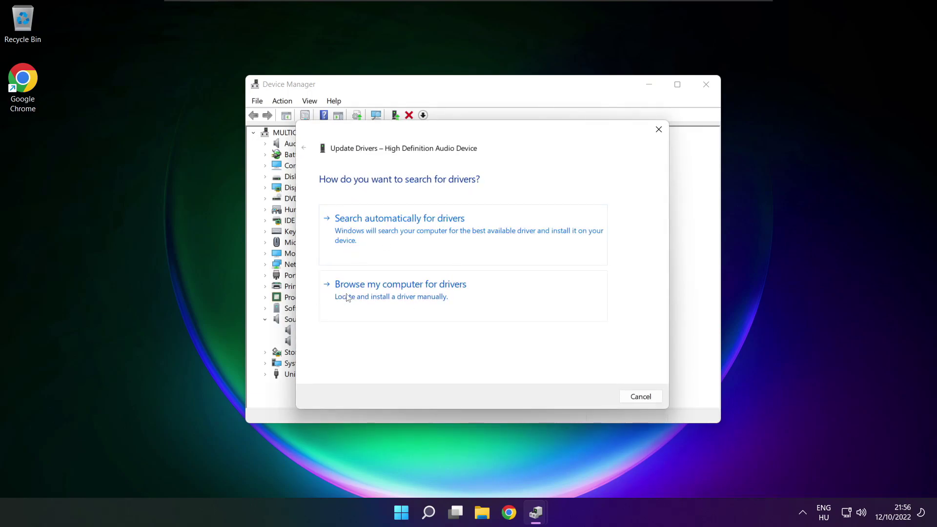
- Install the High Definition Audio Device driver from the local list, accepting the compatibility warning
{"action": "left_click", "coordinate": [422, 297]}
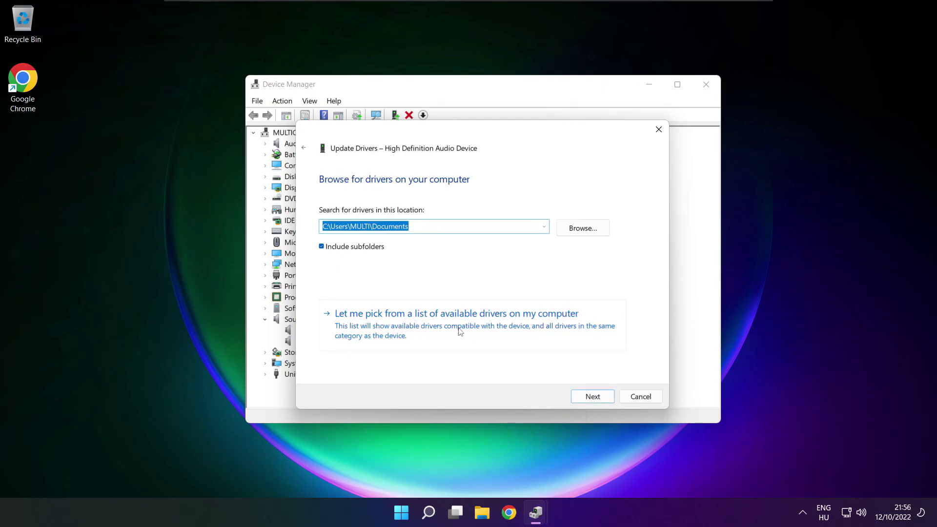
{"action": "left_click", "coordinate": [460, 332]}
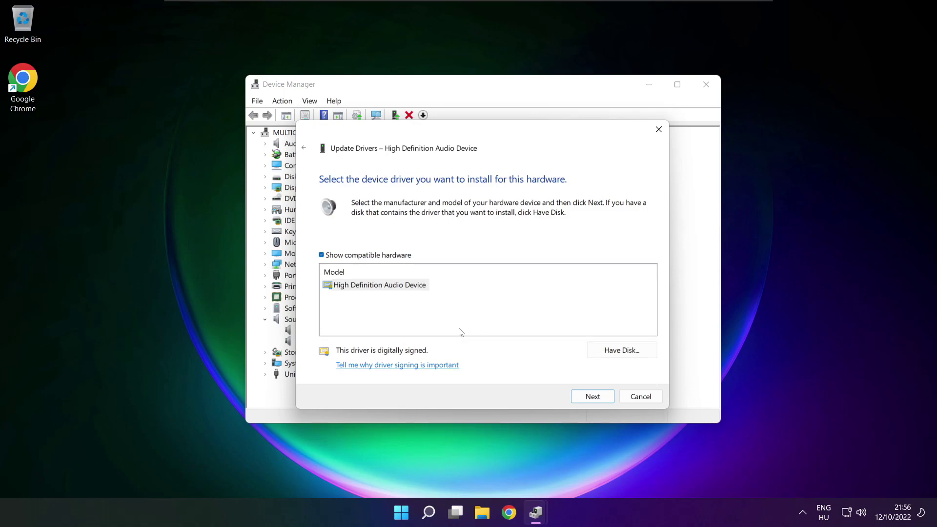
{"action": "left_click", "coordinate": [366, 286]}
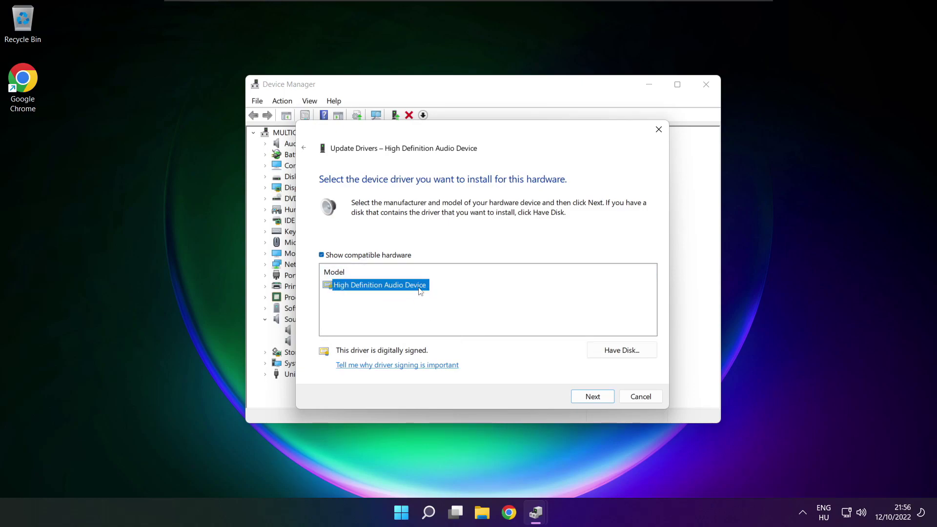
{"action": "left_click", "coordinate": [594, 397]}
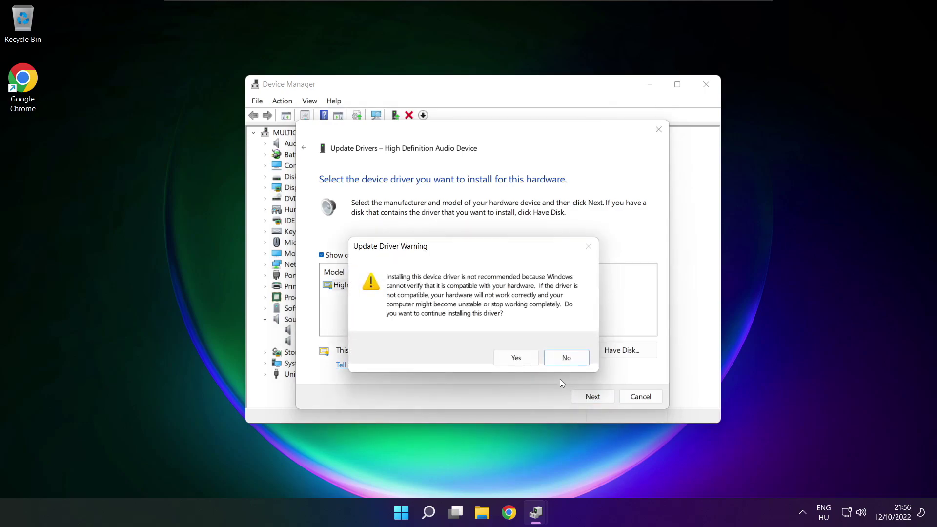
{"action": "left_click", "coordinate": [517, 358]}
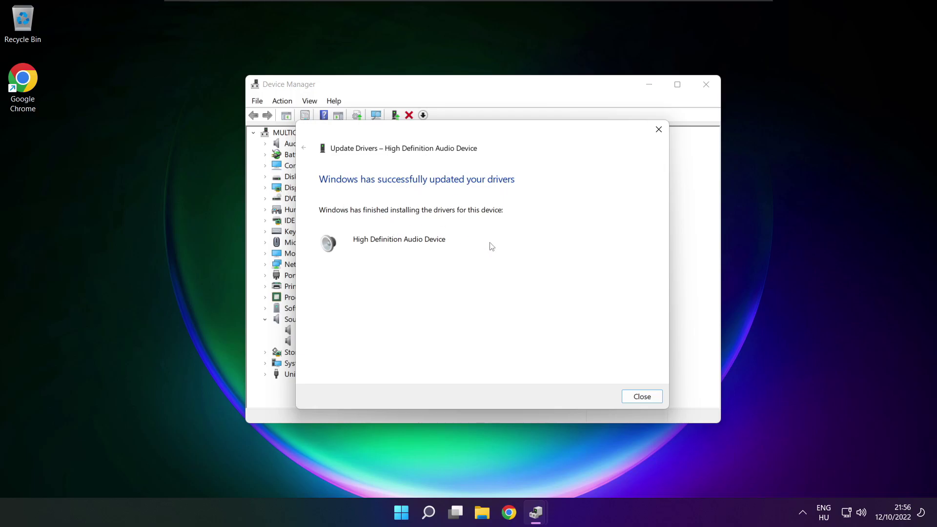
{"action": "left_click", "coordinate": [648, 400]}
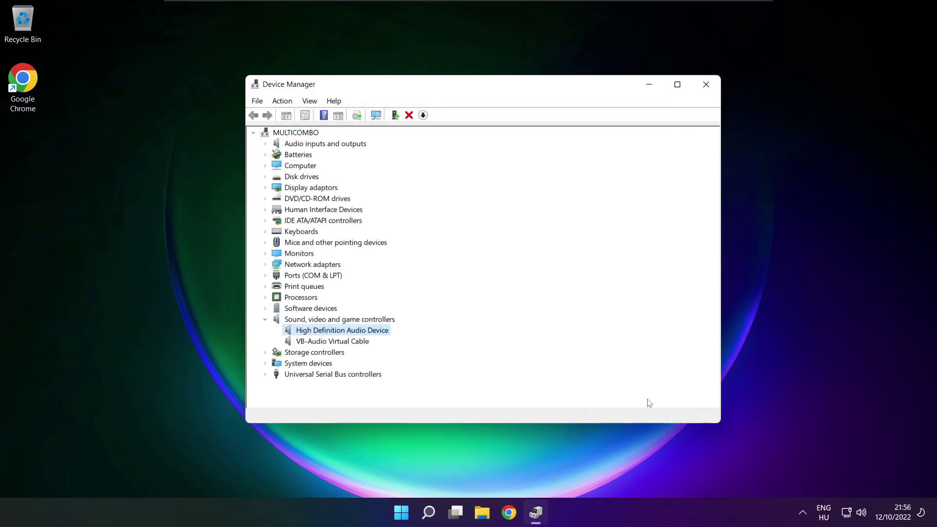
- Close Device Manager and show the Start menu's power options
{"action": "left_click", "coordinate": [706, 86]}
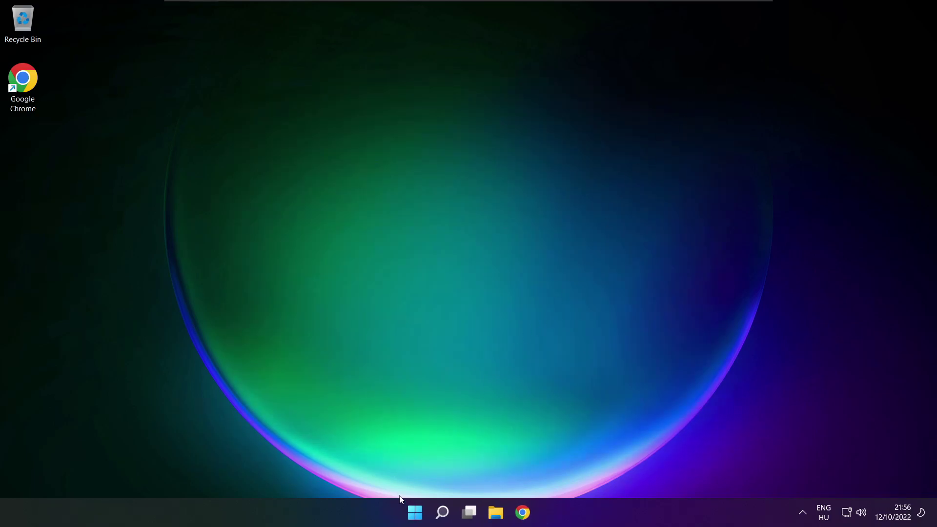
{"action": "left_click", "coordinate": [415, 512]}
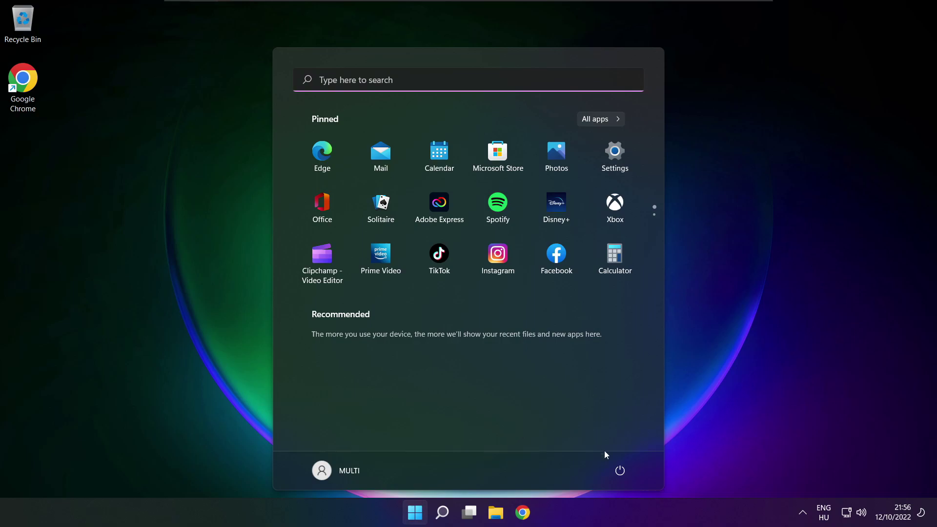
{"action": "left_click", "coordinate": [620, 470]}
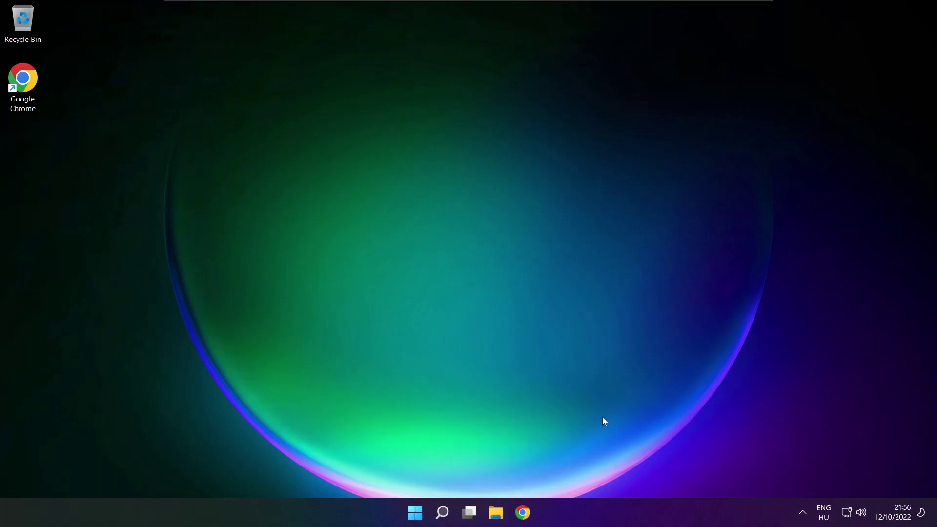
- Open the Sound settings page from the taskbar speaker icon's menu
{"action": "right_click", "coordinate": [862, 516]}
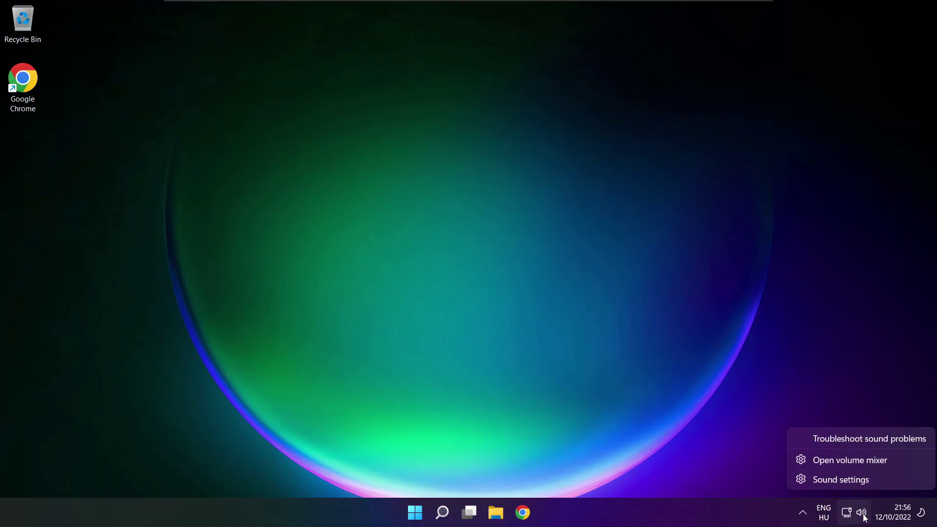
{"action": "left_click", "coordinate": [875, 480]}
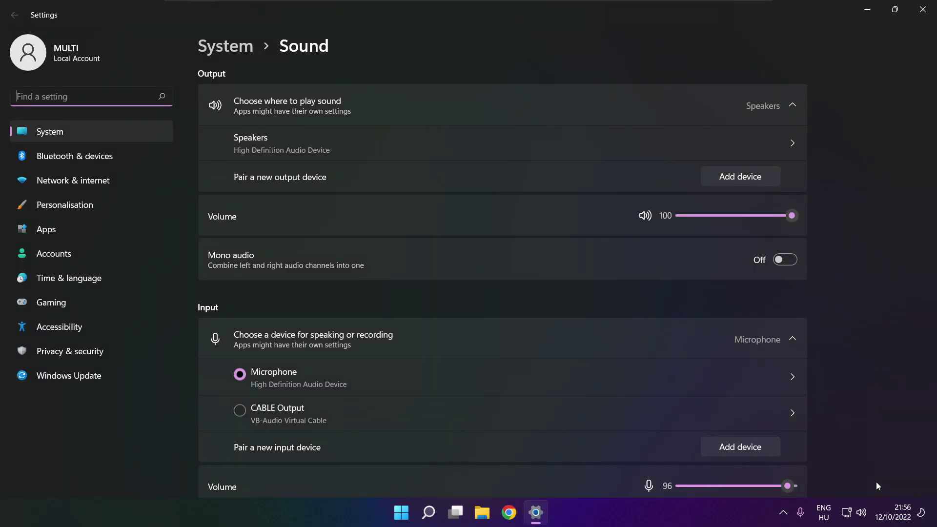
{"action": "scroll", "coordinate": [502, 281], "scroll_direction": "down", "scroll_amount": 3}
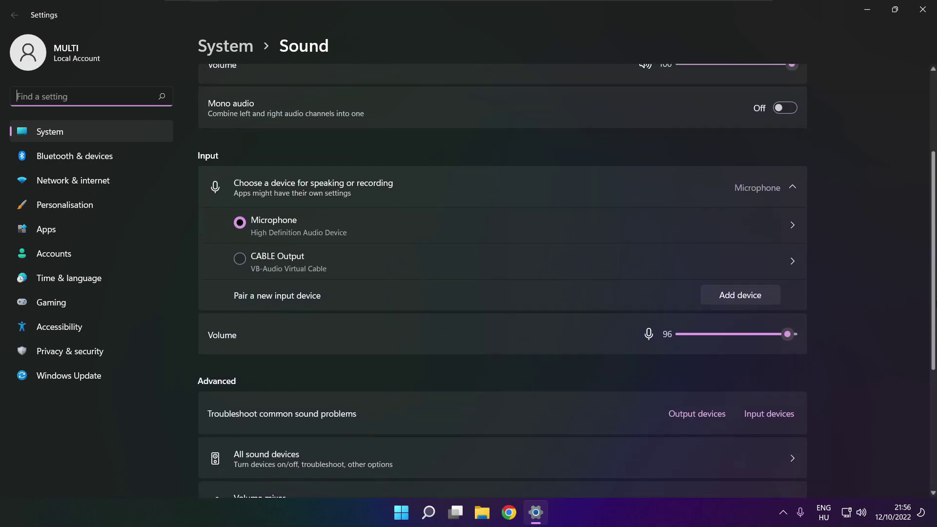
{"action": "scroll", "coordinate": [502, 282], "scroll_direction": "down", "scroll_amount": 2}
{"action": "scroll", "coordinate": [503, 282], "scroll_direction": "down", "scroll_amount": 1}
{"action": "scroll", "coordinate": [502, 282], "scroll_direction": "down", "scroll_amount": 1}
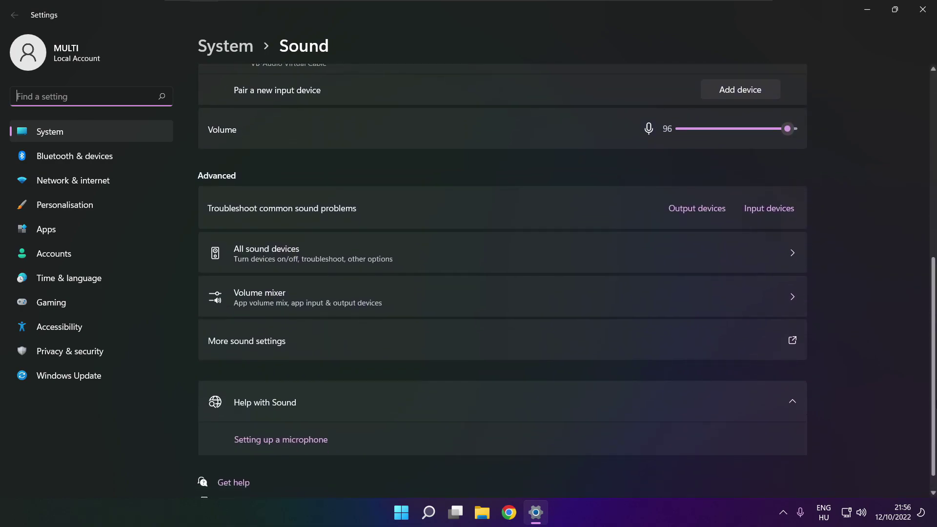
{"action": "scroll", "coordinate": [502, 281], "scroll_direction": "down", "scroll_amount": 1}
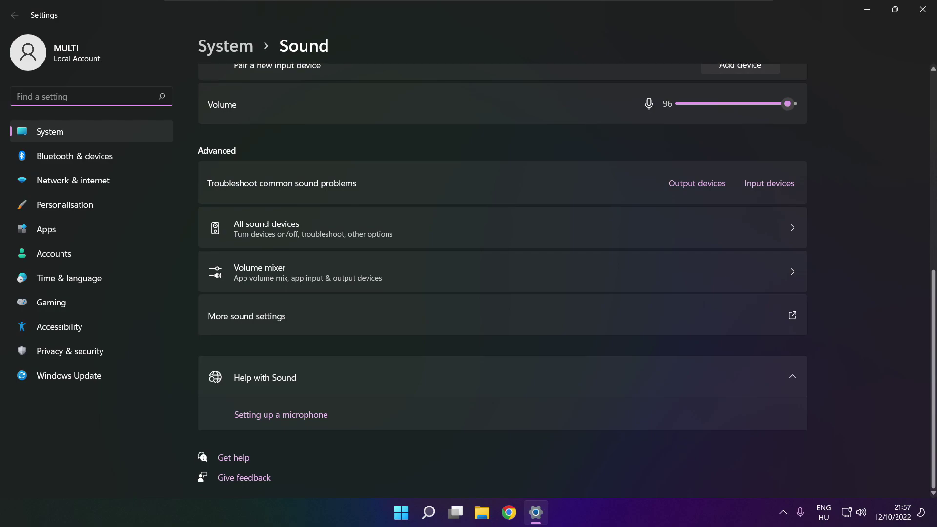
- Launch the Playing Audio troubleshooter for output devices
{"action": "left_click", "coordinate": [700, 189]}
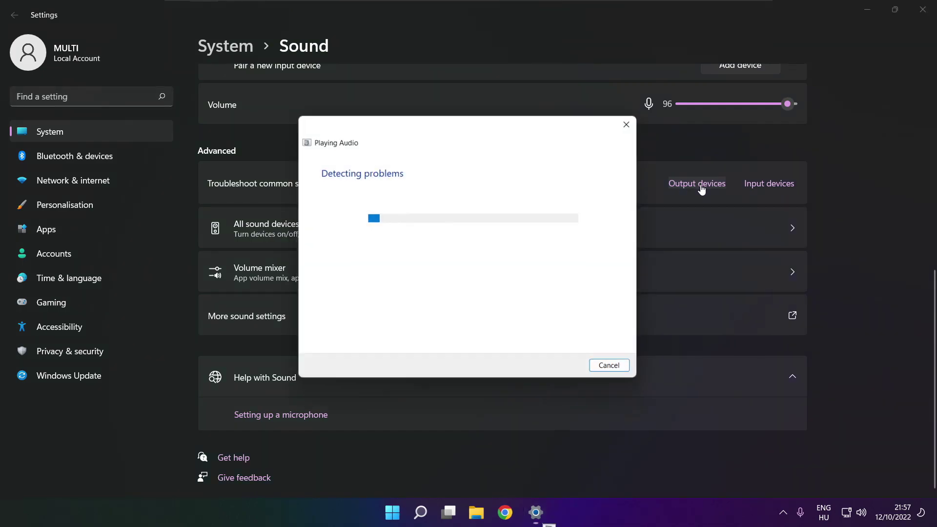